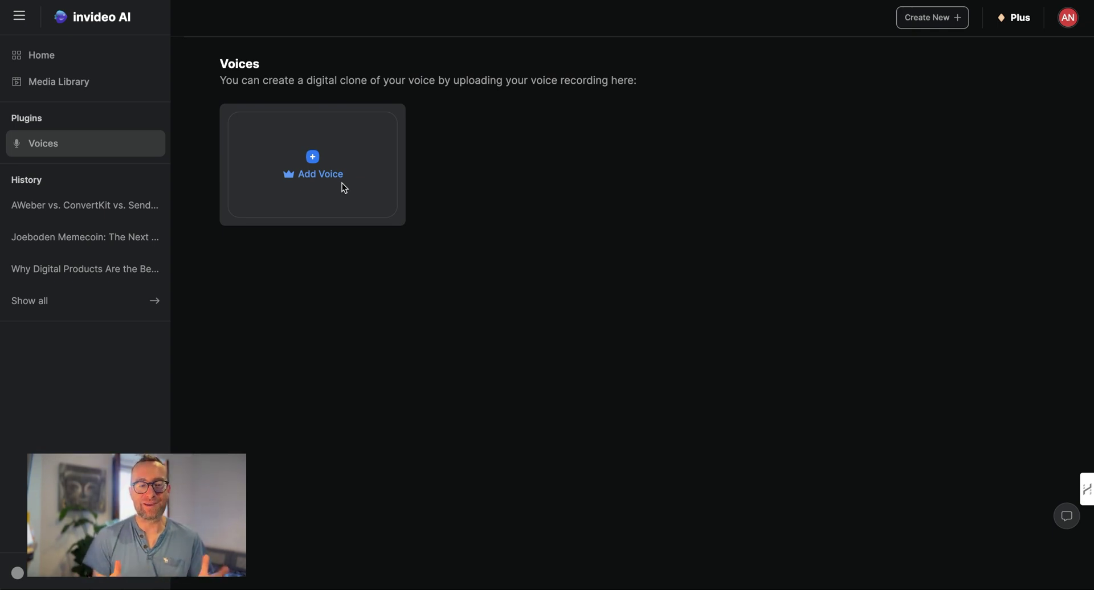
Open the Add Voice dialog, then switch to the Perplexity thread with the young knight story.
{"action": "left_click", "coordinate": [313, 159]}
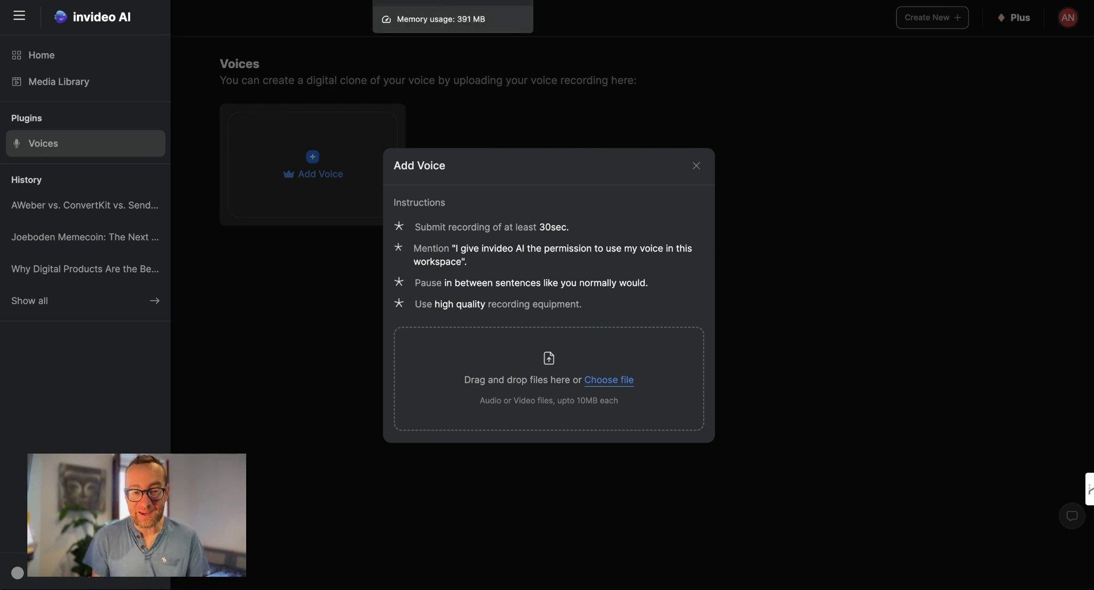
{"action": "left_click", "coordinate": [453, 1]}
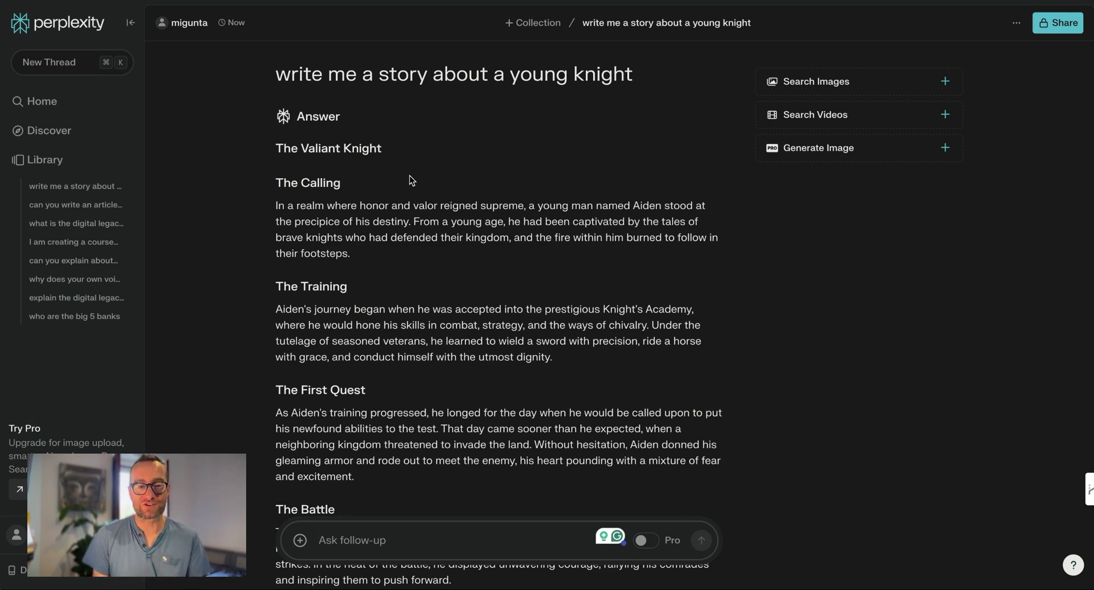
Scroll through 'The Valiant Knight' story, from The Calling down to The Future and back.
{"action": "scroll", "coordinate": [409, 175], "scroll_direction": "down", "scroll_amount": 2}
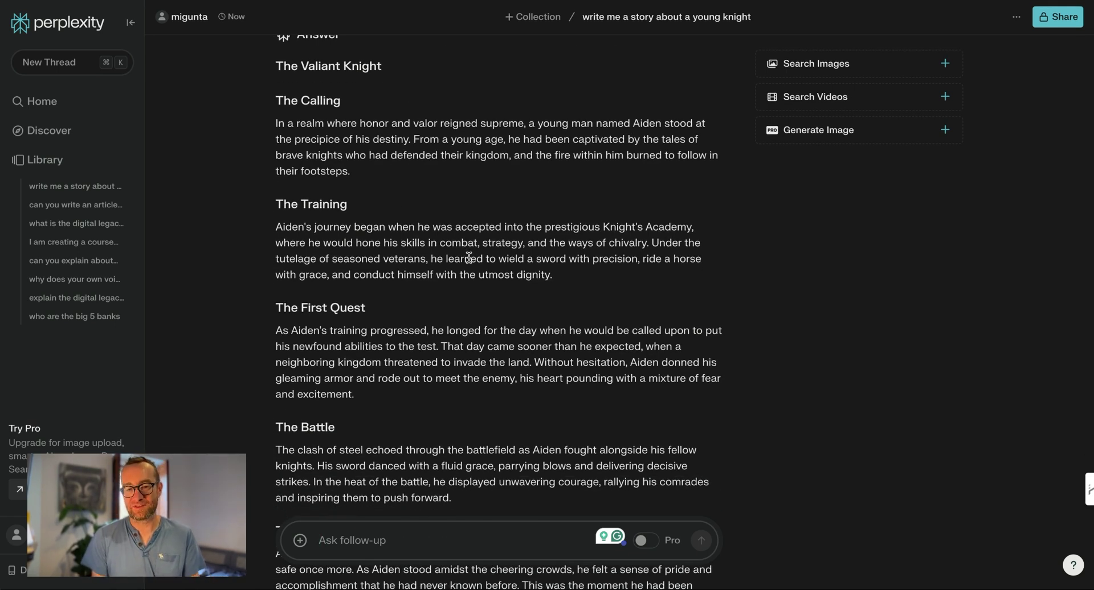
{"action": "scroll", "coordinate": [469, 258], "scroll_direction": "down", "scroll_amount": 4}
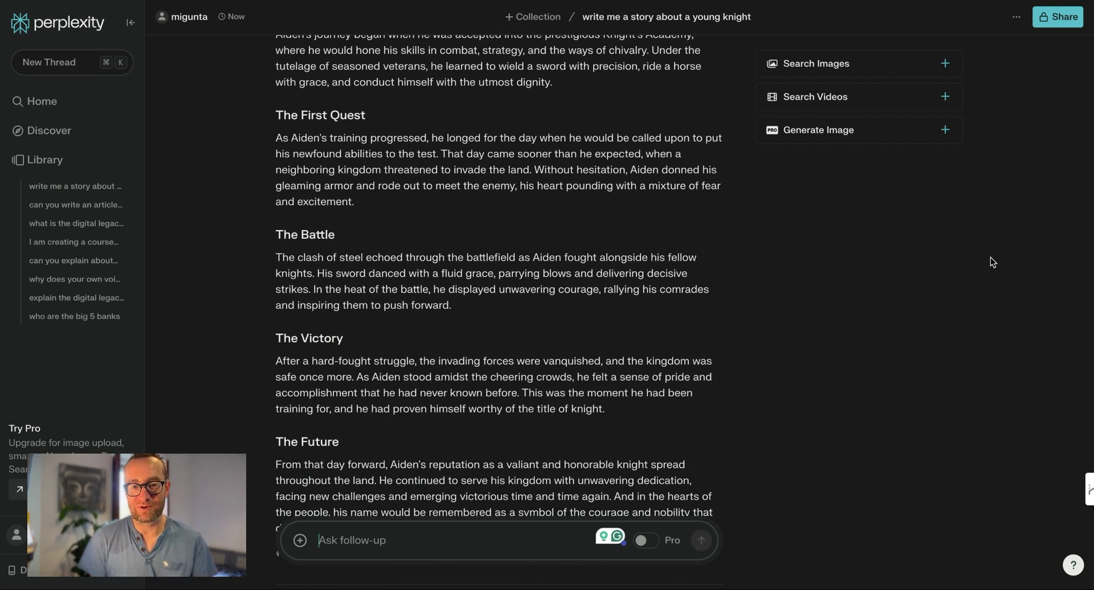
{"action": "scroll", "coordinate": [610, 274], "scroll_direction": "up", "scroll_amount": 6}
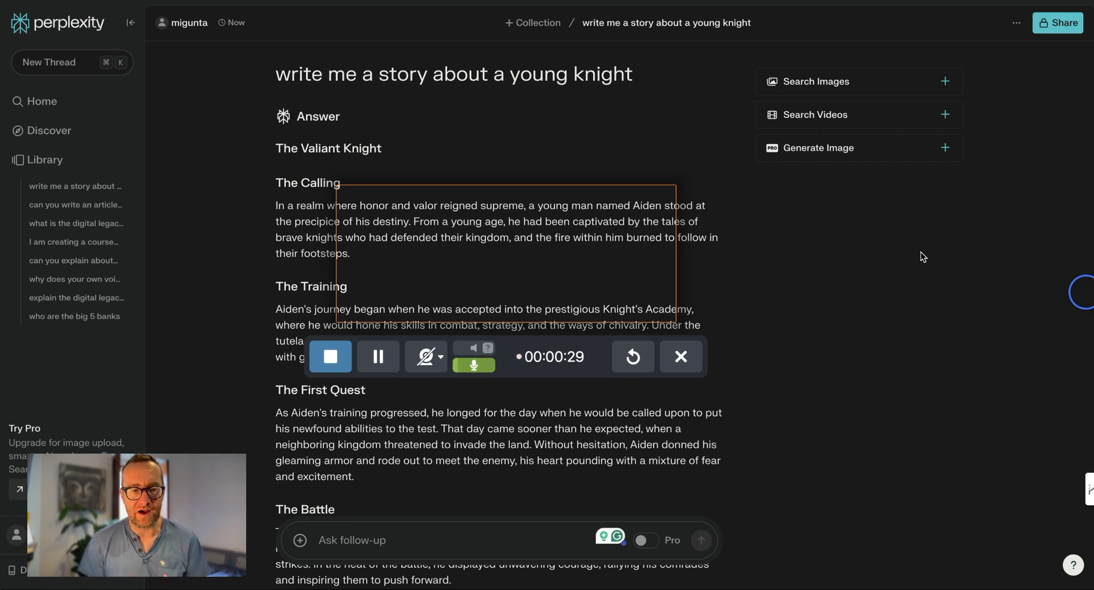
Read the knight story aloud while scrolling, then stop the 1:16 Snagit recording to open it.
{"action": "scroll", "coordinate": [616, 212], "scroll_direction": "down", "scroll_amount": 3}
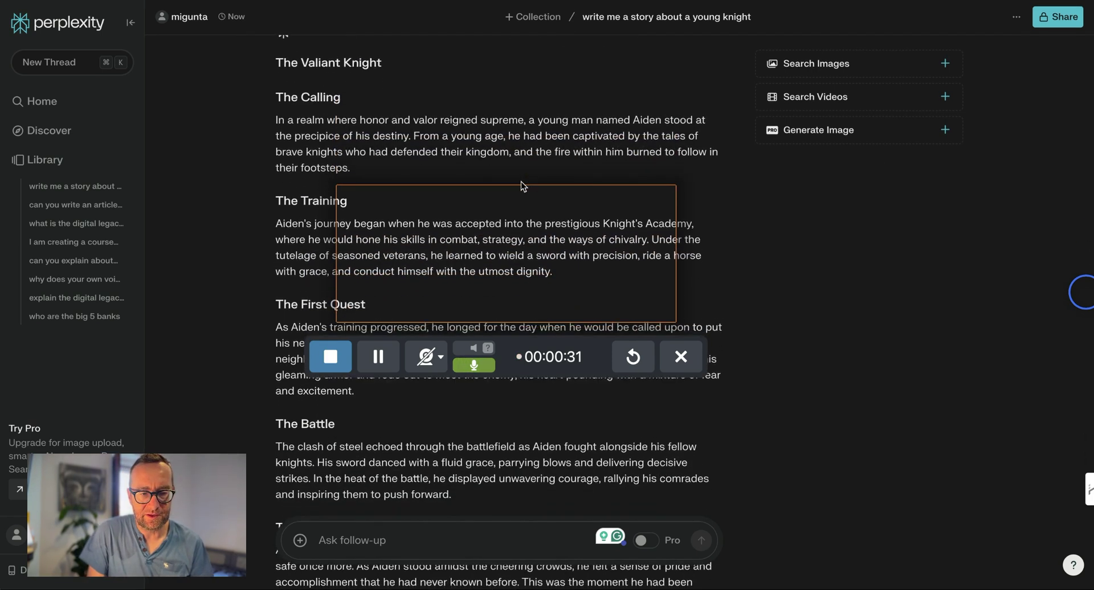
{"action": "scroll", "coordinate": [748, 253], "scroll_direction": "down", "scroll_amount": 2}
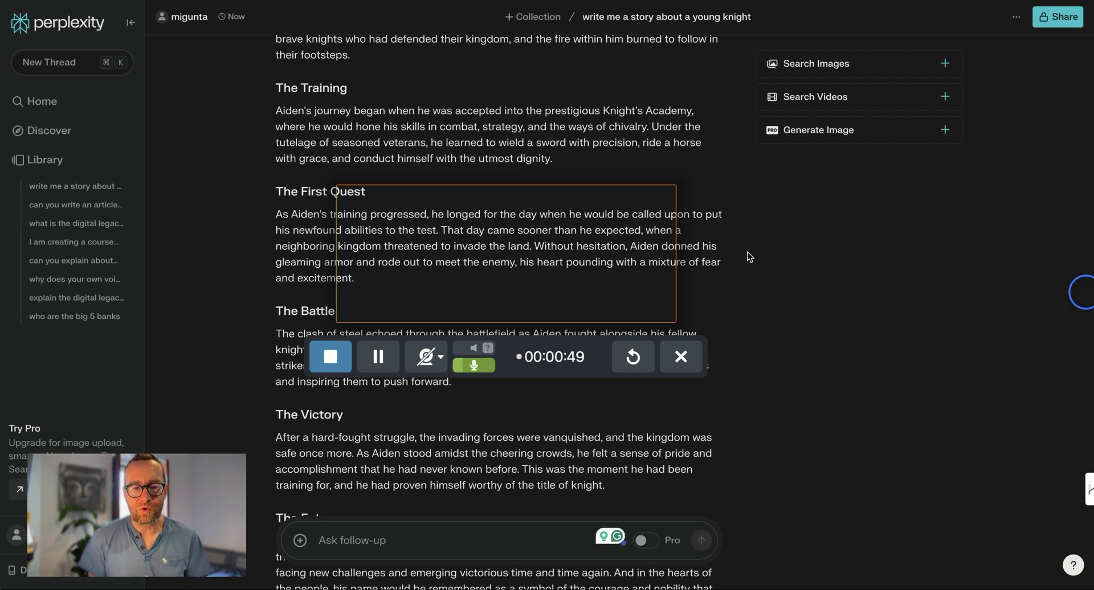
{"action": "scroll", "coordinate": [748, 252], "scroll_direction": "down", "scroll_amount": 2}
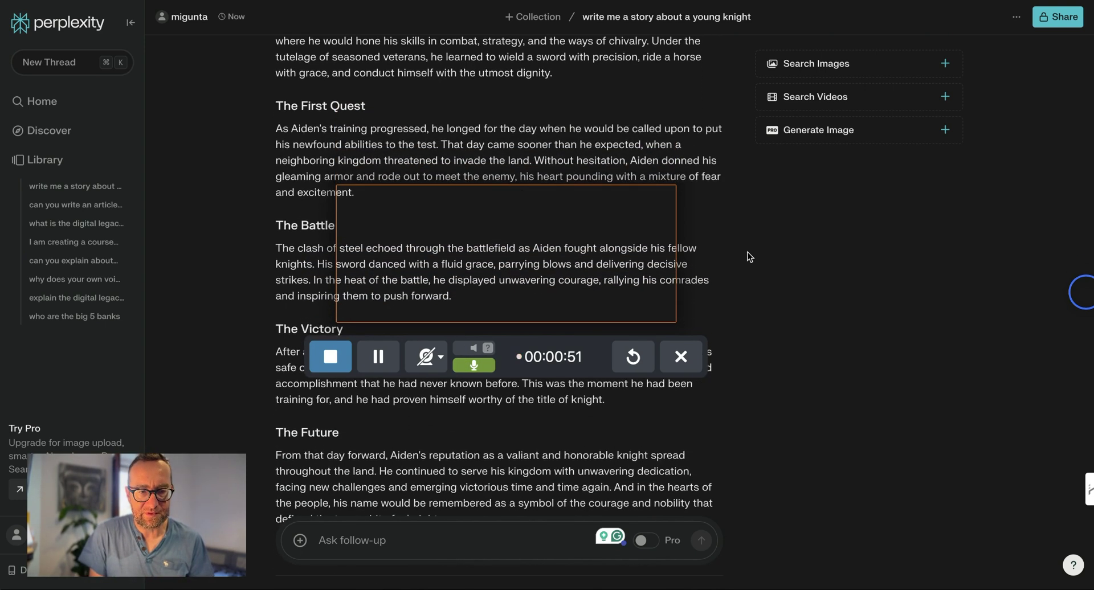
{"action": "scroll", "coordinate": [747, 251], "scroll_direction": "down", "scroll_amount": 1}
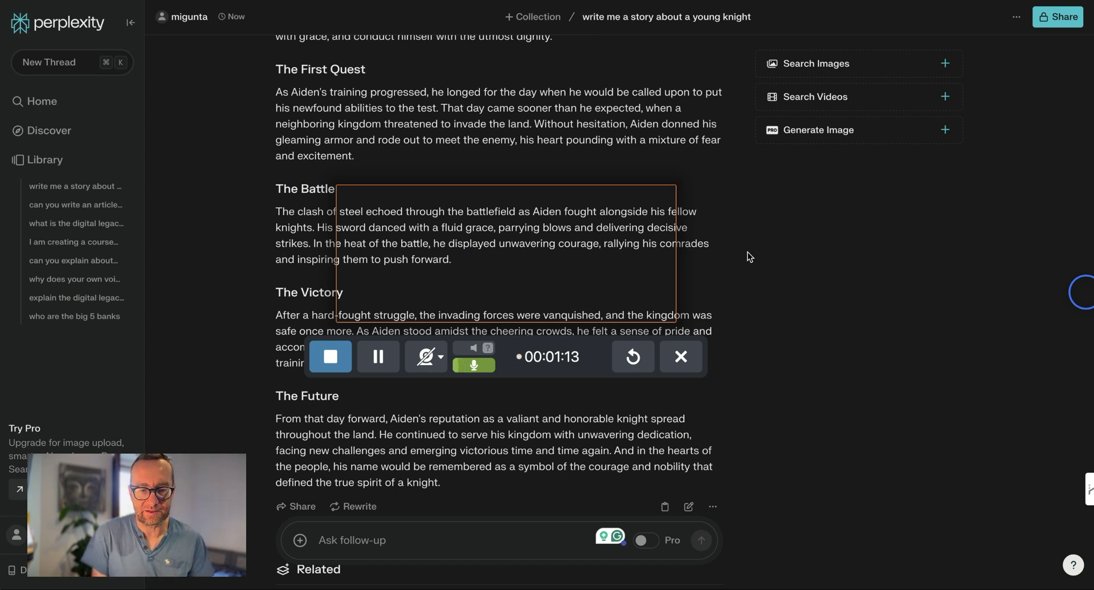
{"action": "left_click", "coordinate": [331, 360]}
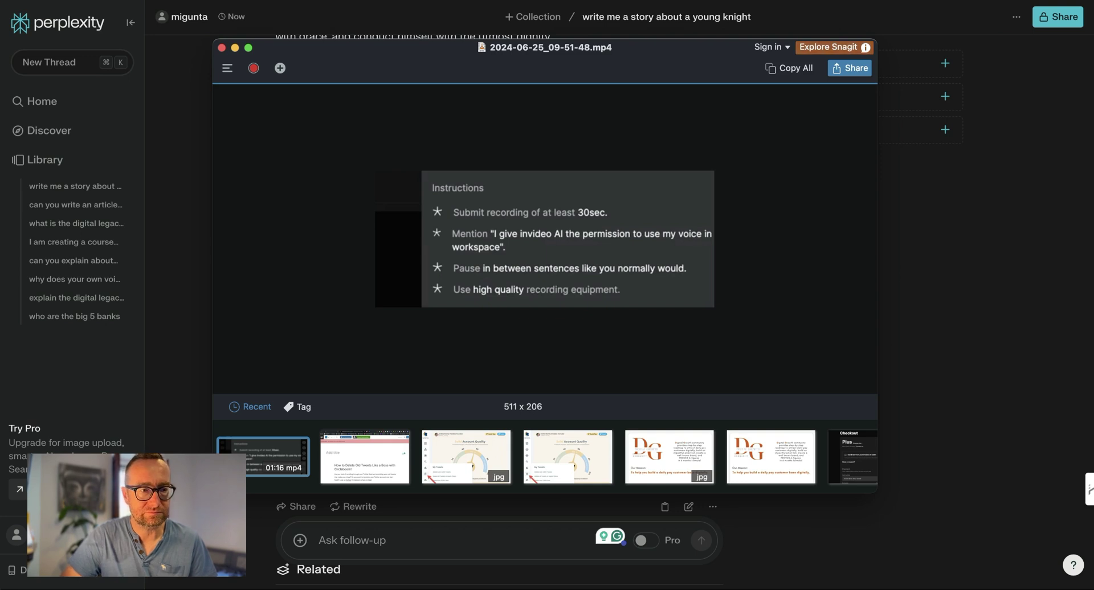
Save a copy of the recording as 2024-06-25_09-51-483 in Downloads and leave Snagit.
{"action": "left_click", "coordinate": [69, 0]}
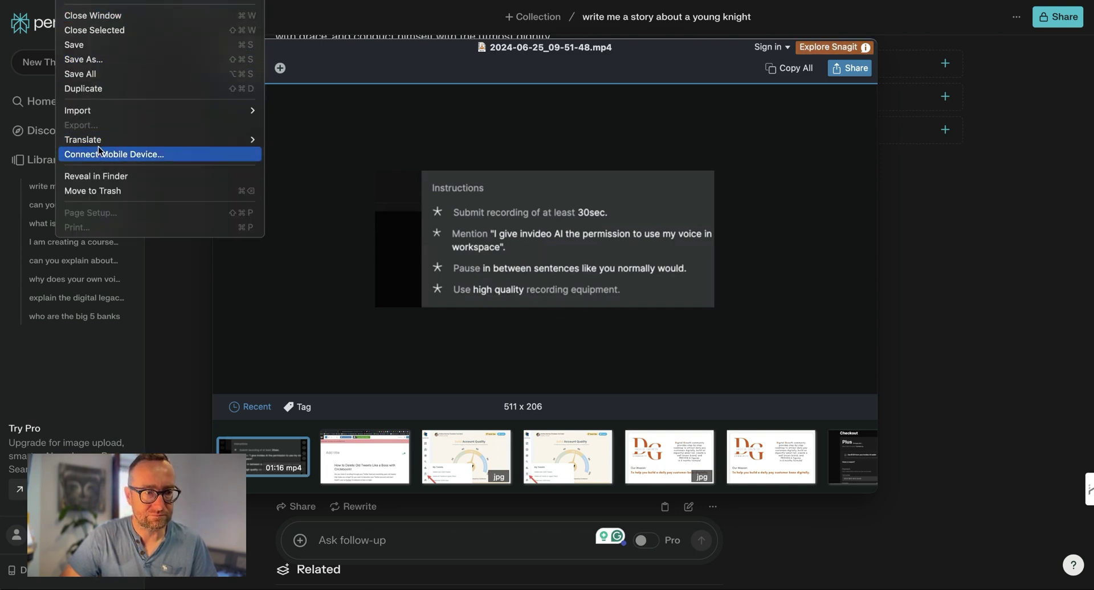
{"action": "left_click", "coordinate": [101, 48]}
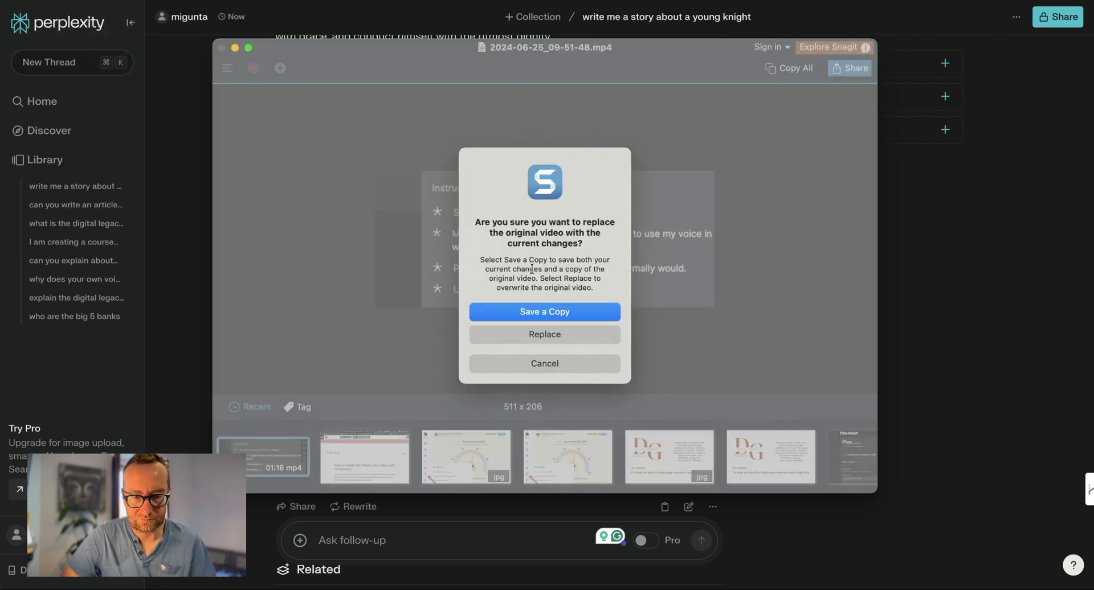
{"action": "left_click", "coordinate": [543, 312]}
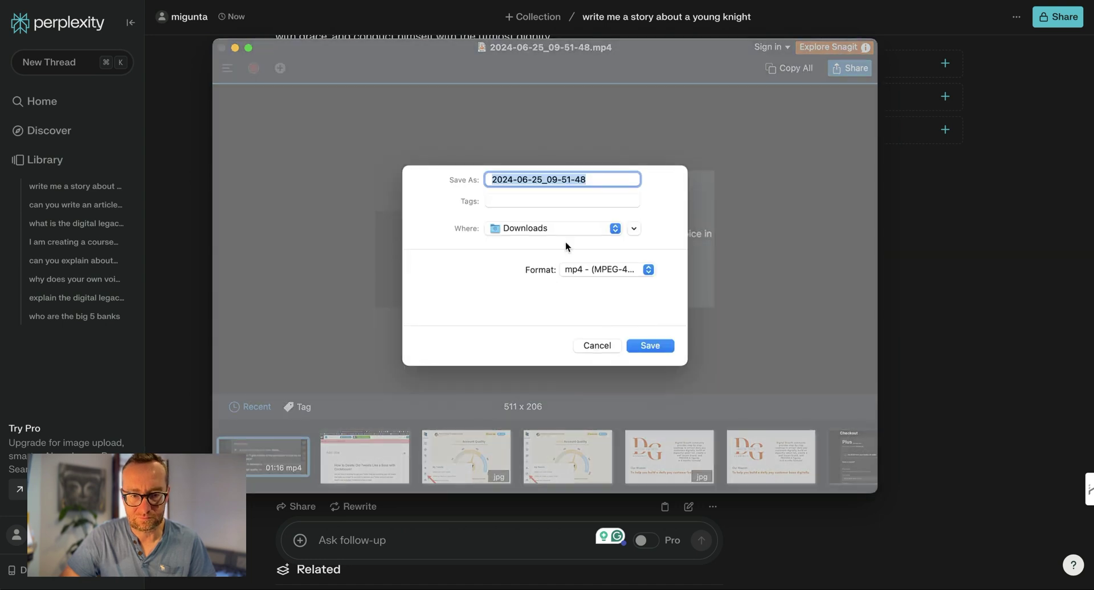
{"action": "left_click", "coordinate": [600, 178]}
{"action": "type", "text": "3"}
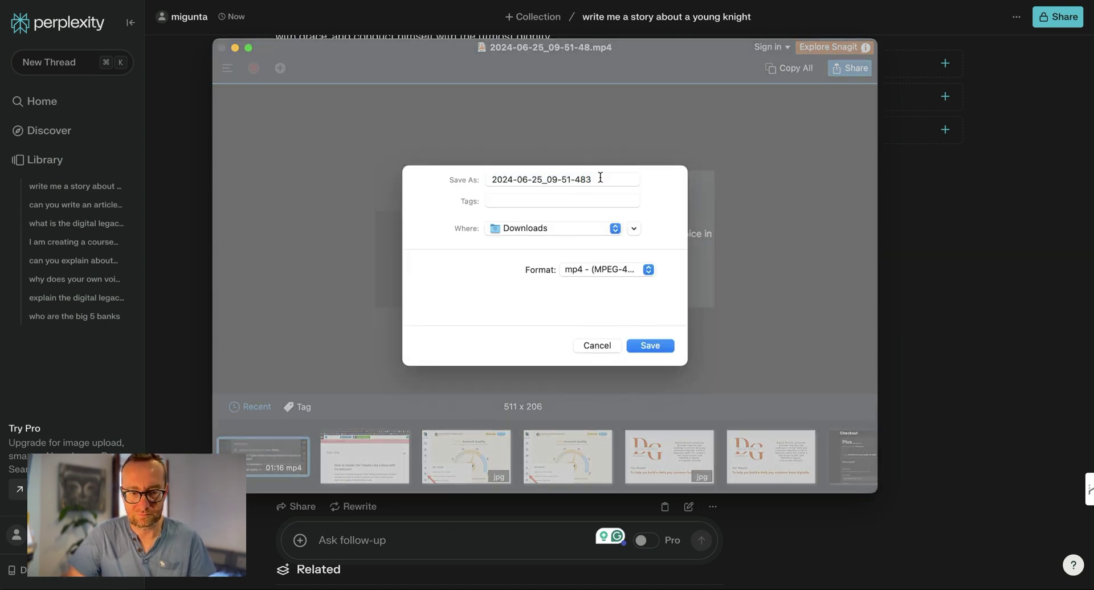
{"action": "key", "text": "Return"}
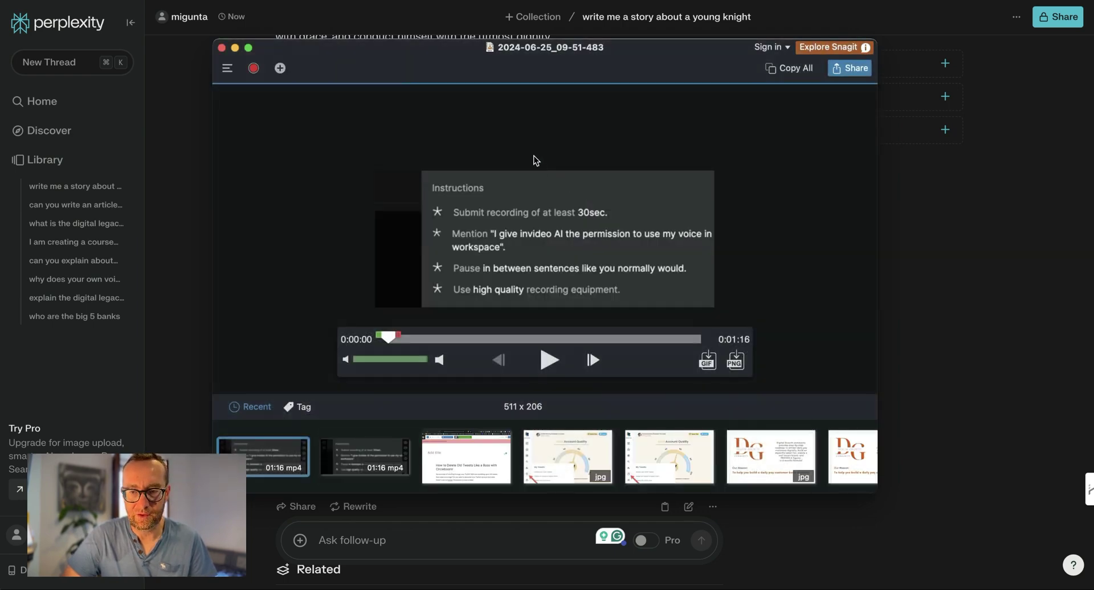
{"action": "left_click", "coordinate": [199, 62]}
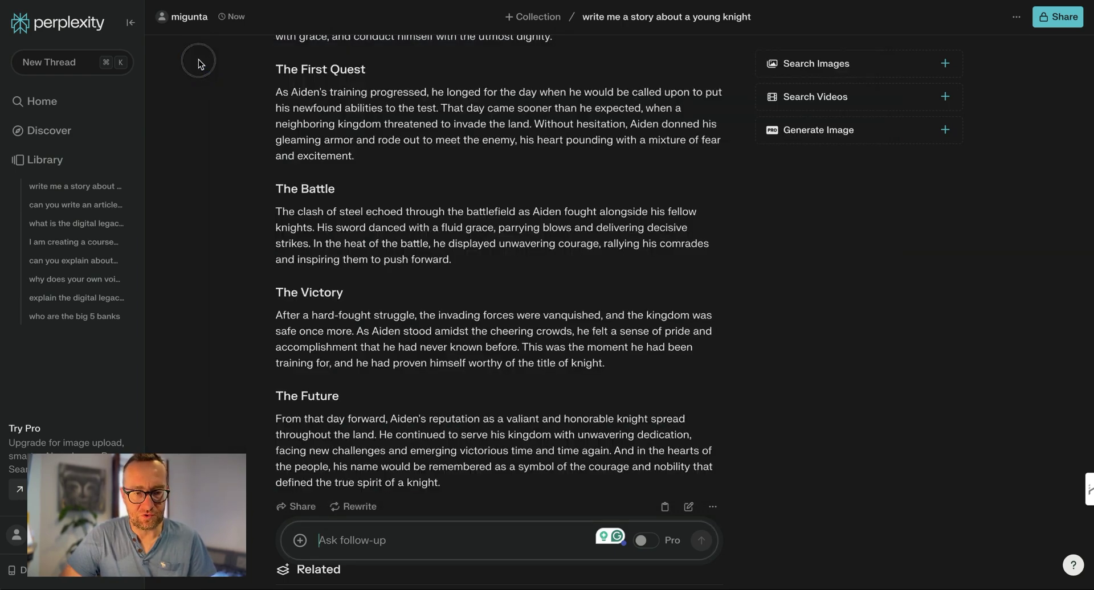
Upload 2024-06-25_09-51-483.mp4, tick all four rights and quality statements, and submit the sample.
{"action": "scroll", "coordinate": [284, 86], "scroll_direction": "up", "scroll_amount": 6}
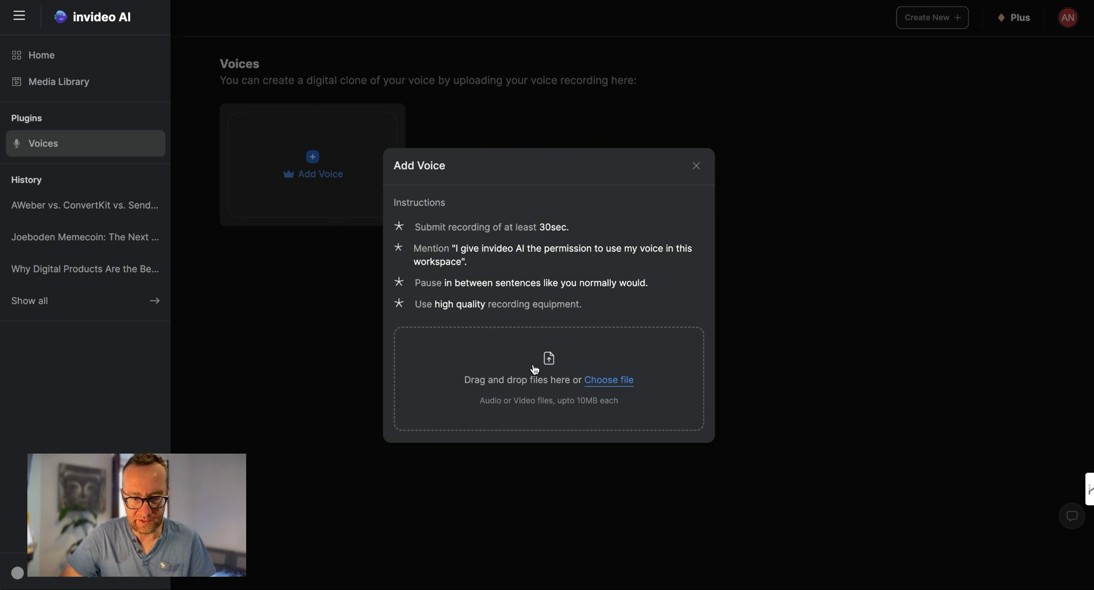
{"action": "left_click", "coordinate": [605, 386]}
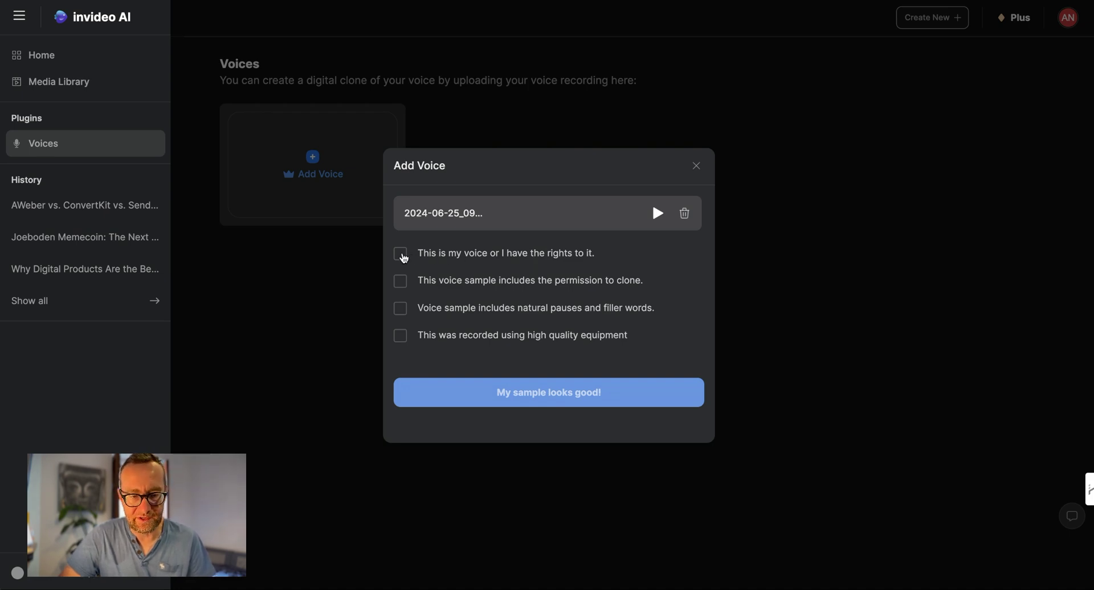
{"action": "left_click", "coordinate": [402, 255]}
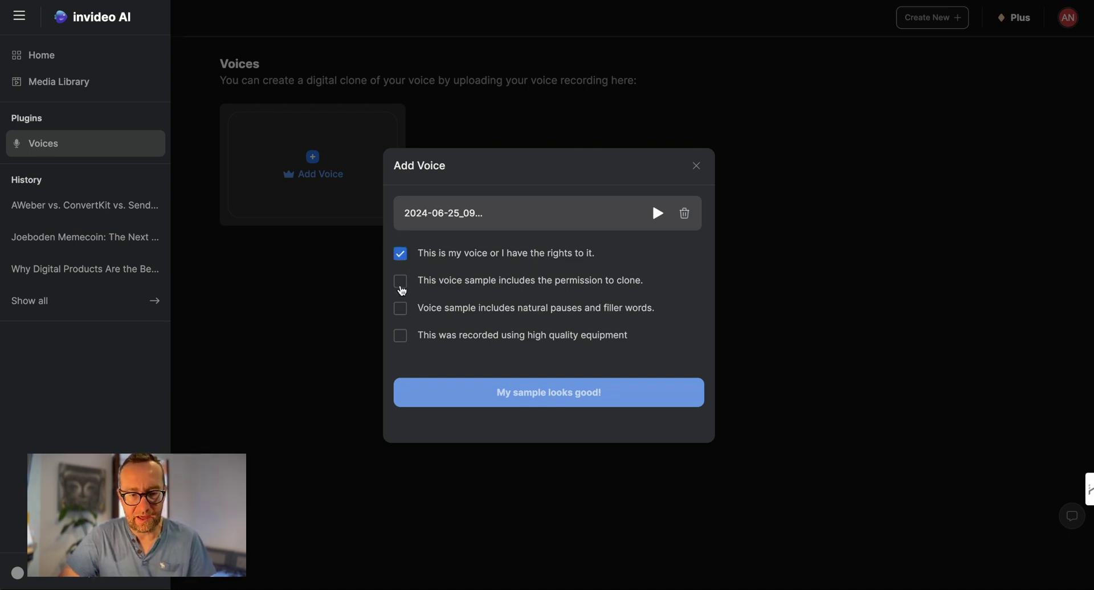
{"action": "left_click", "coordinate": [401, 289]}
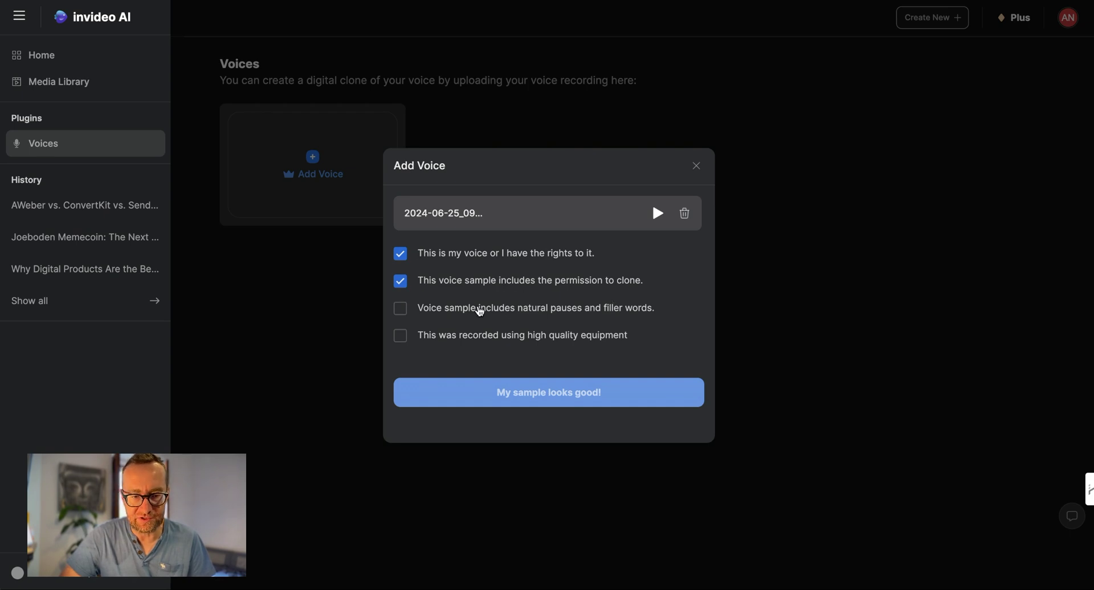
{"action": "left_click", "coordinate": [402, 310]}
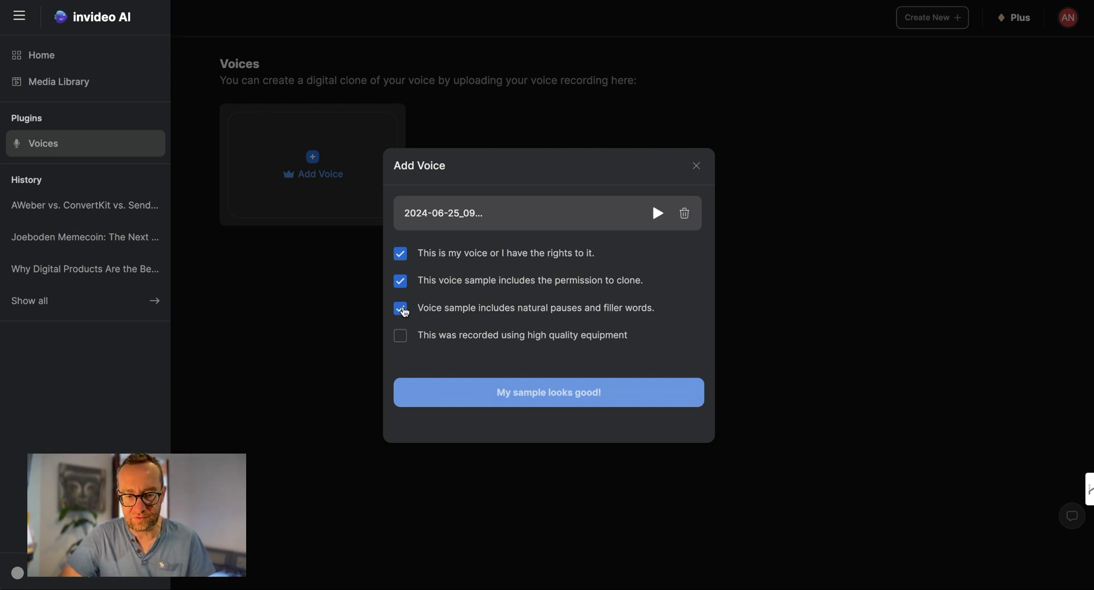
{"action": "left_click", "coordinate": [402, 337]}
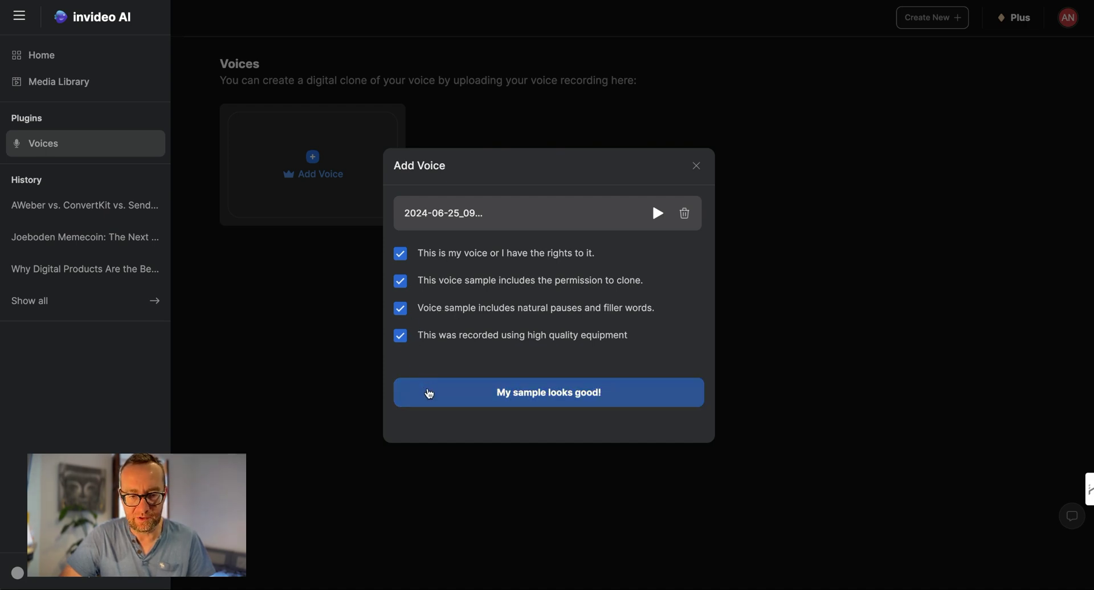
{"action": "left_click", "coordinate": [430, 394]}
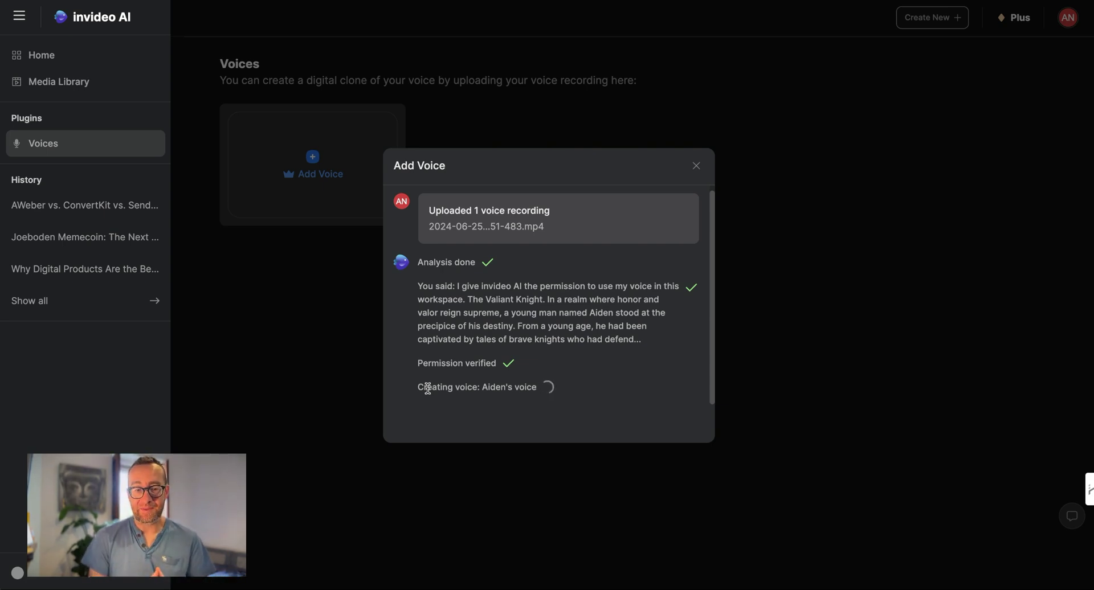
Close the voice creation summary and start a new video using Voice 1: Aiden's voice.
{"action": "left_click", "coordinate": [429, 393]}
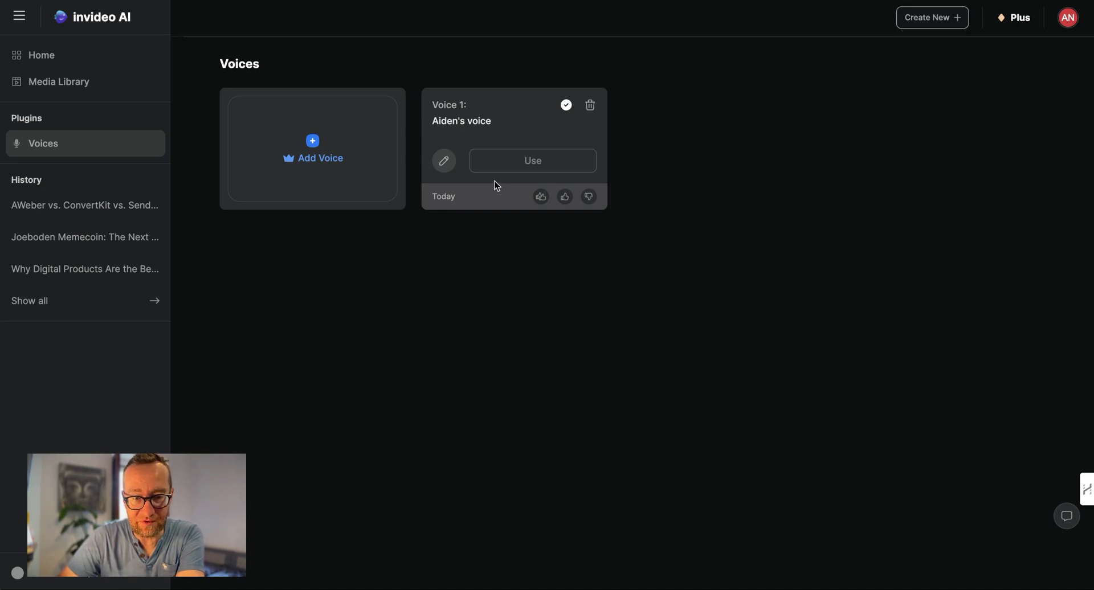
{"action": "left_click", "coordinate": [525, 165]}
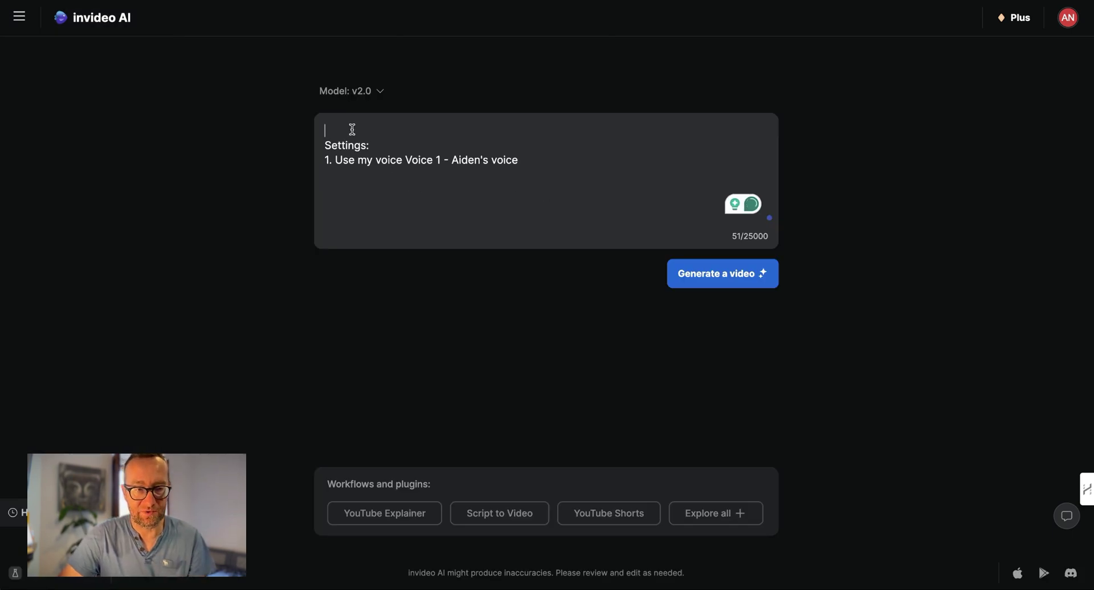
Submit the Top 5 Dog Training Tips prompt, keeping Dog owners, Bright and YouTube.
{"action": "left_click", "coordinate": [696, 272]}
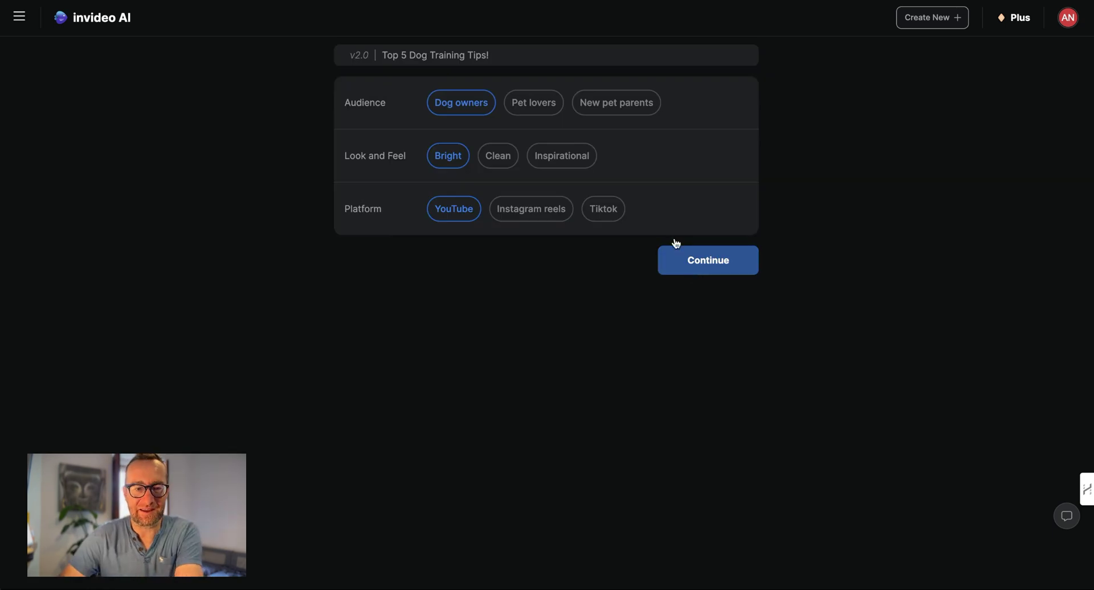
{"action": "left_click", "coordinate": [707, 260]}
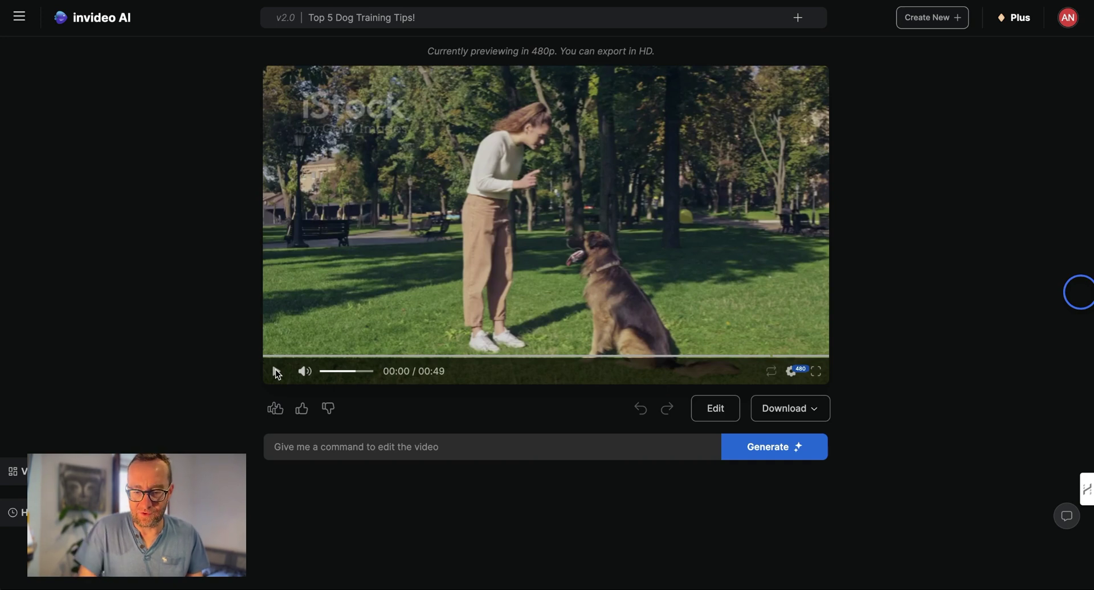
Play the Top 5 Dog Training Tips preview with the volume raised, pausing at 00:19.
{"action": "left_click", "coordinate": [277, 372]}
{"action": "key", "text": "XF86AudioRaiseVolume"}
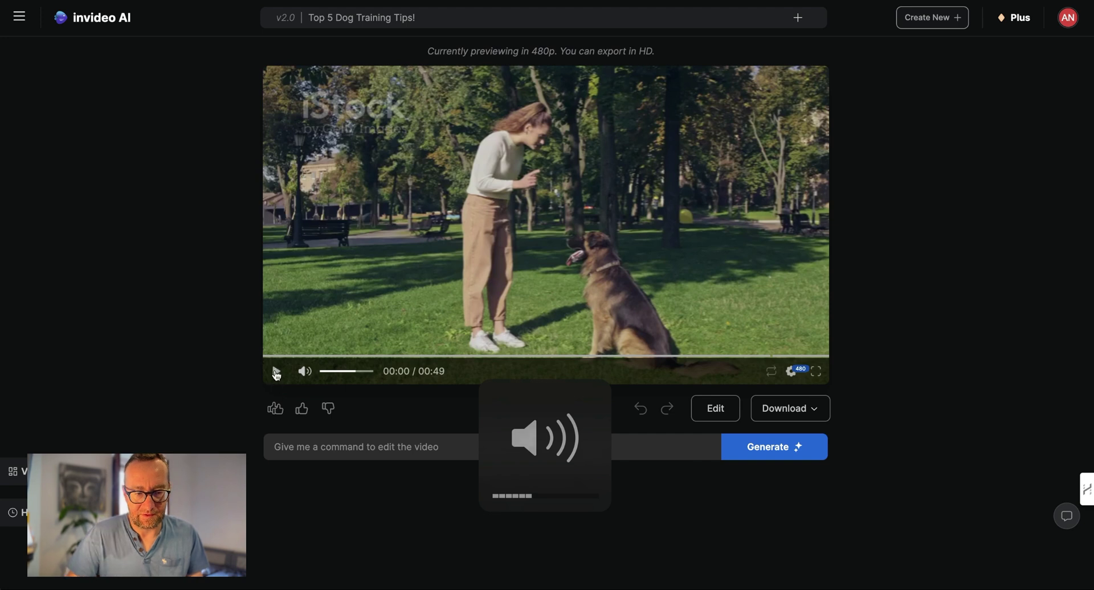
{"action": "left_click", "coordinate": [276, 372]}
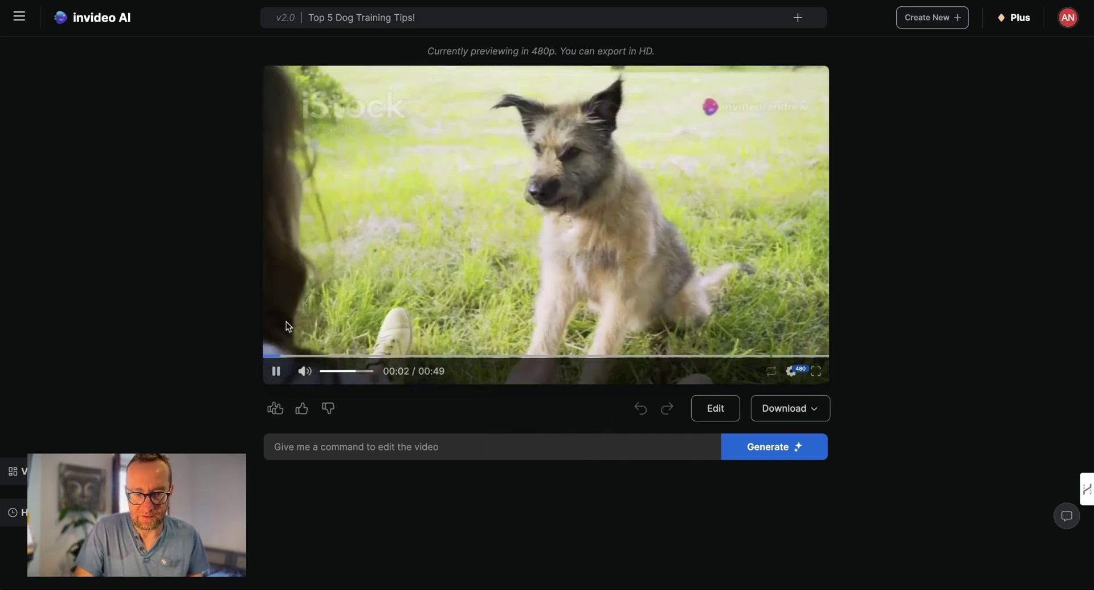
{"action": "key", "text": "XF86AudioRaiseVolume"}
{"action": "key", "text": "XF86AudioRaiseVolume"}
{"action": "key", "text": "XF86AudioRaiseVolume"}
{"action": "key", "text": "XF86AudioRaiseVolume"}
{"action": "key", "text": "XF86AudioRaiseVolume"}
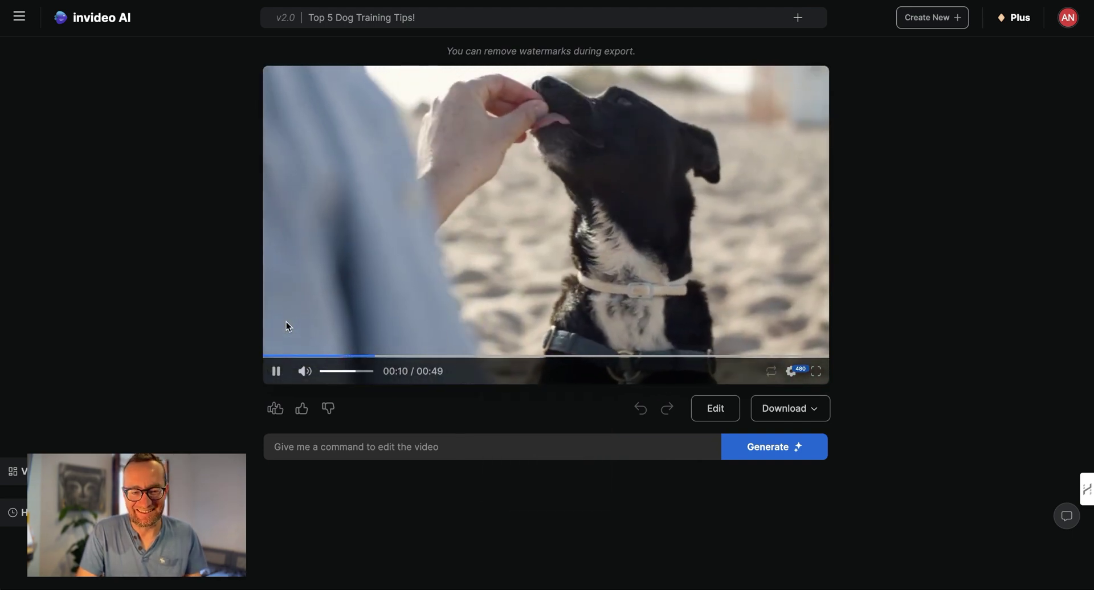
{"action": "key", "text": "XF86AudioRaiseVolume"}
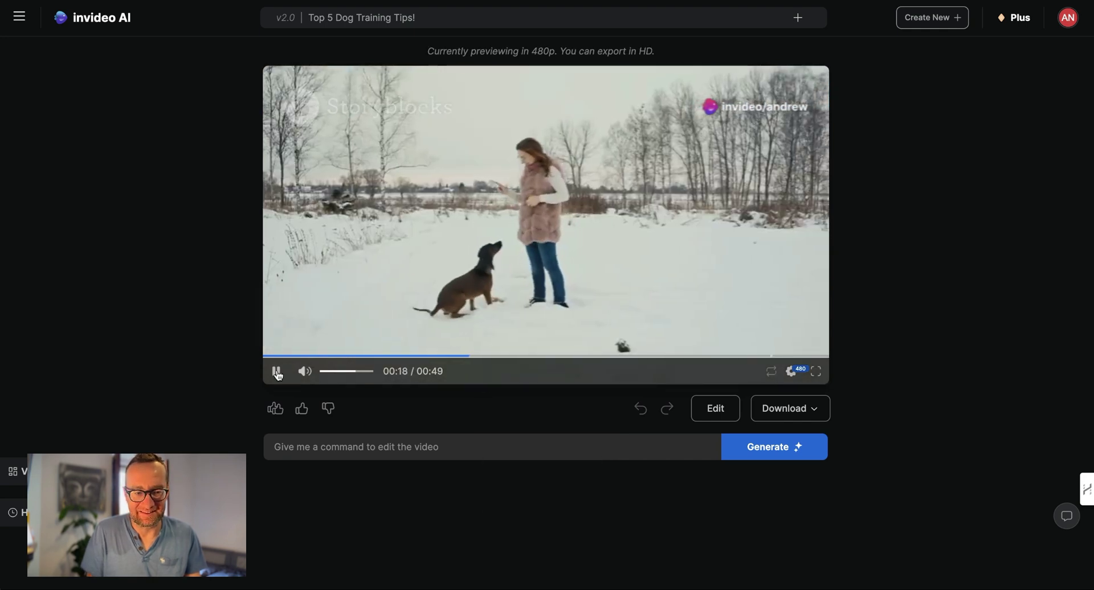
{"action": "left_click", "coordinate": [276, 372]}
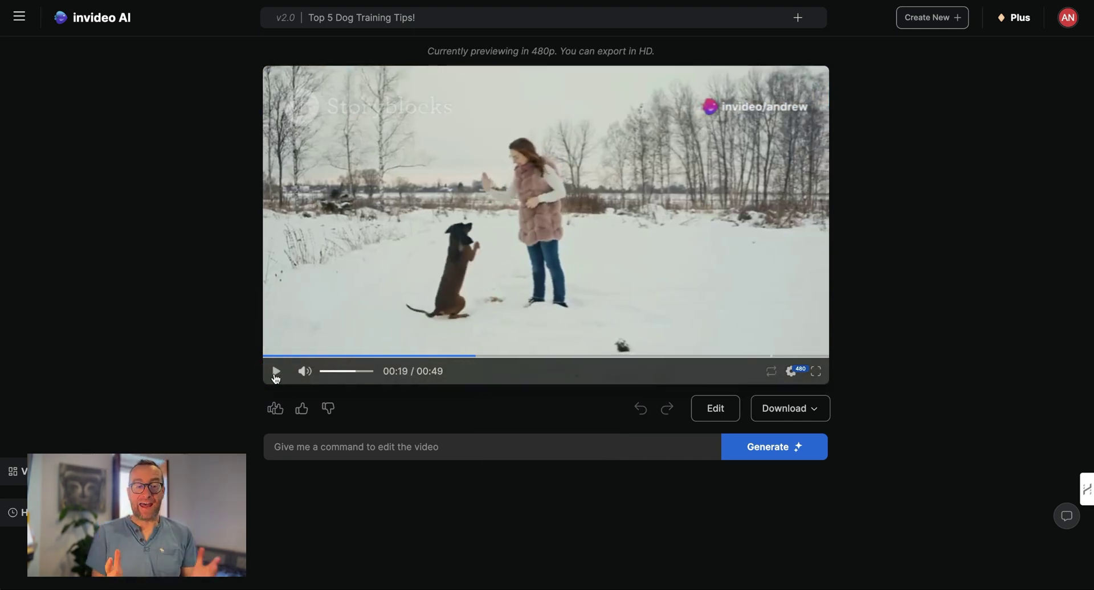